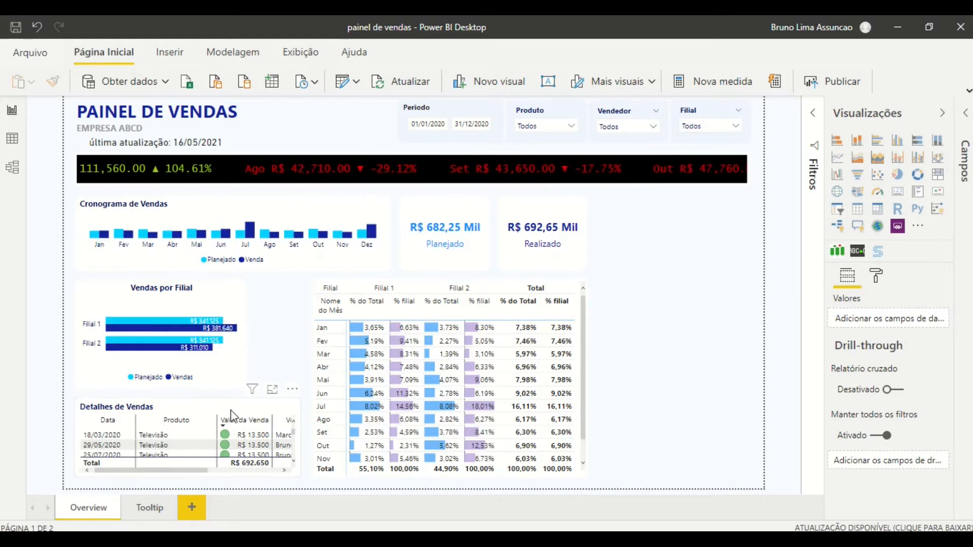
- Show the Detalhes de Vendas table in focus mode and display its conditional formatting options for the Valor da Venda field
click(217, 404)
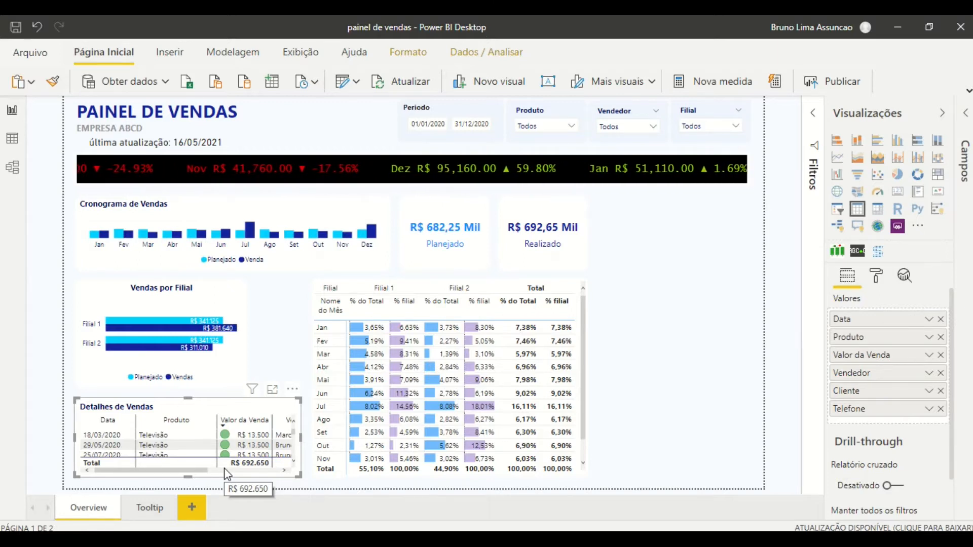
click(274, 390)
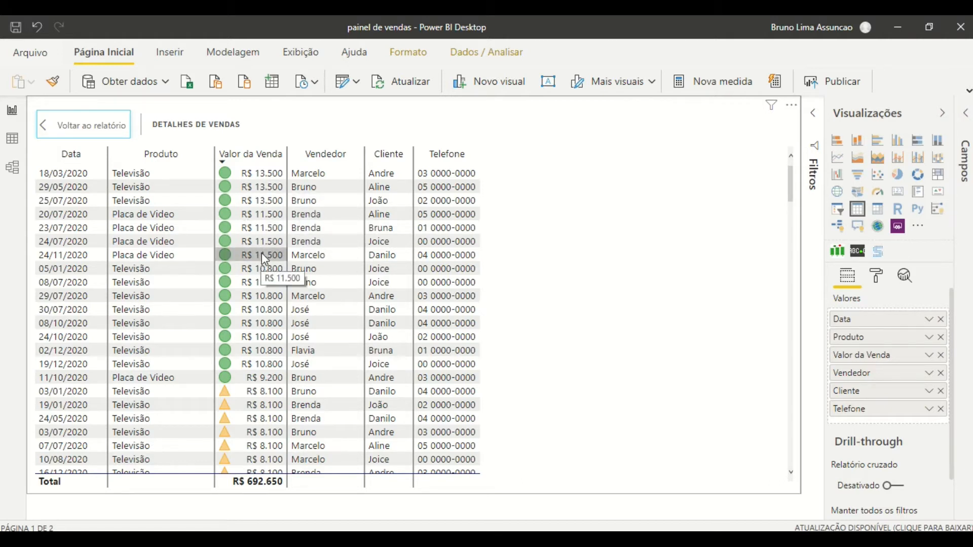
click(880, 275)
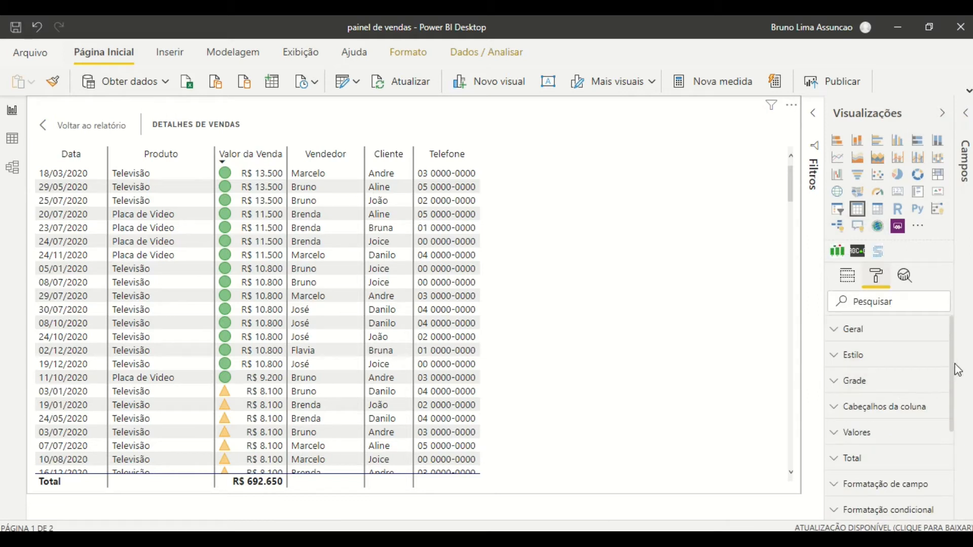
drag(952, 374, 964, 445)
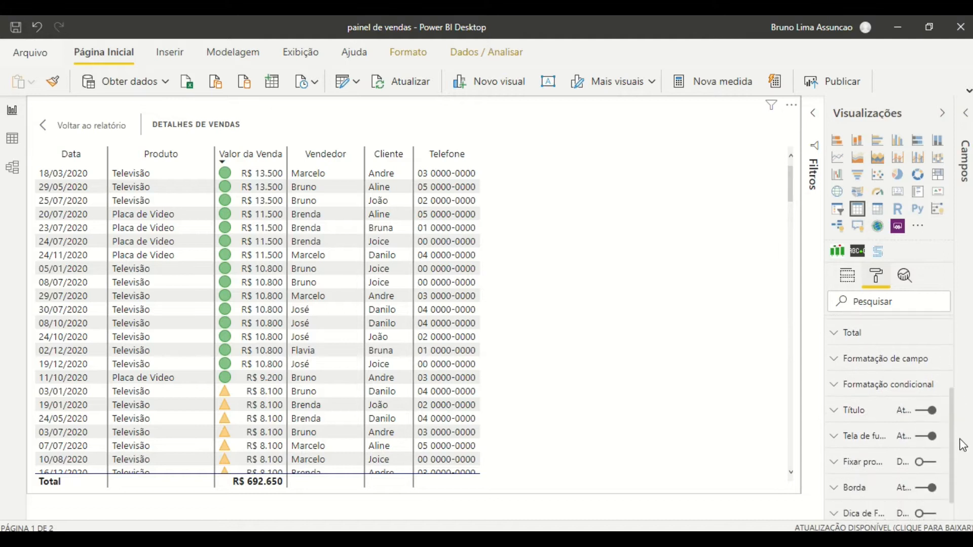
click(851, 358)
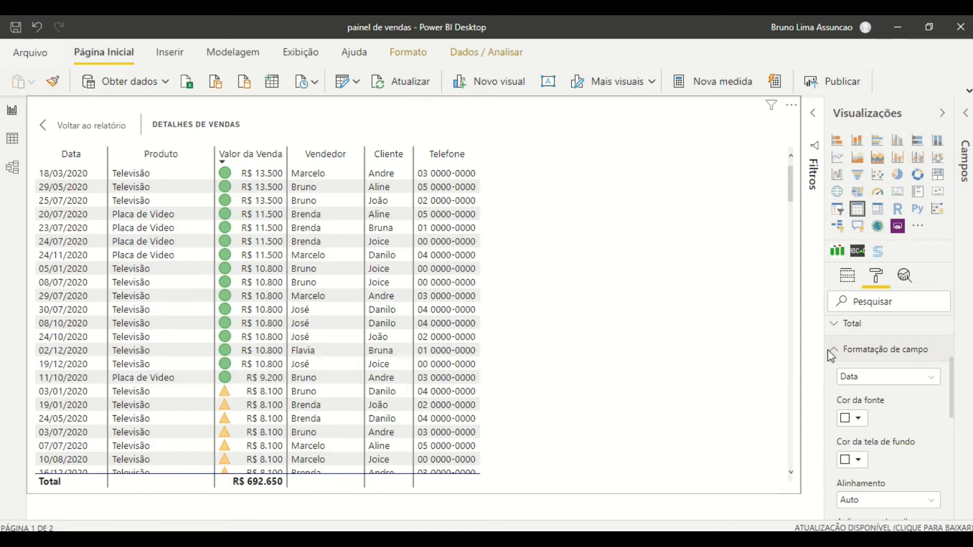
click(845, 354)
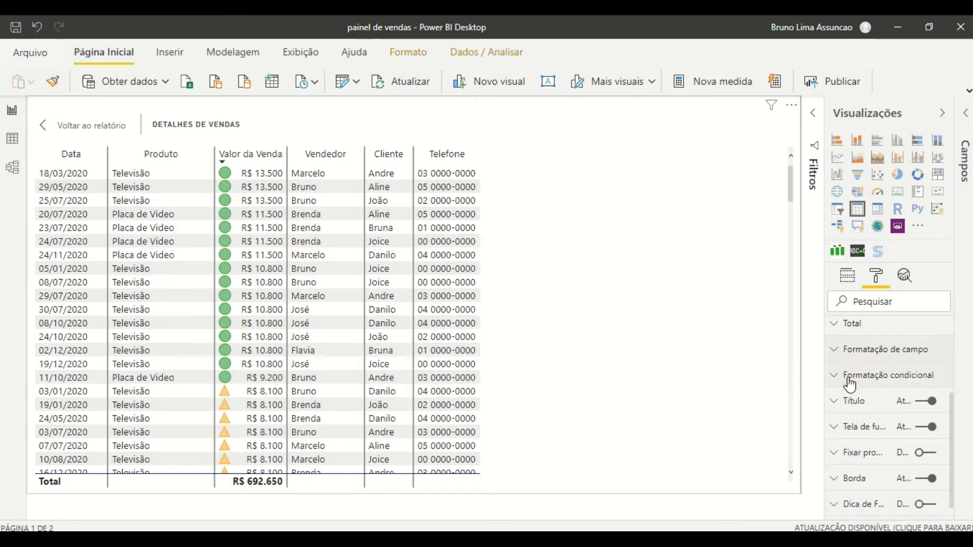
click(849, 378)
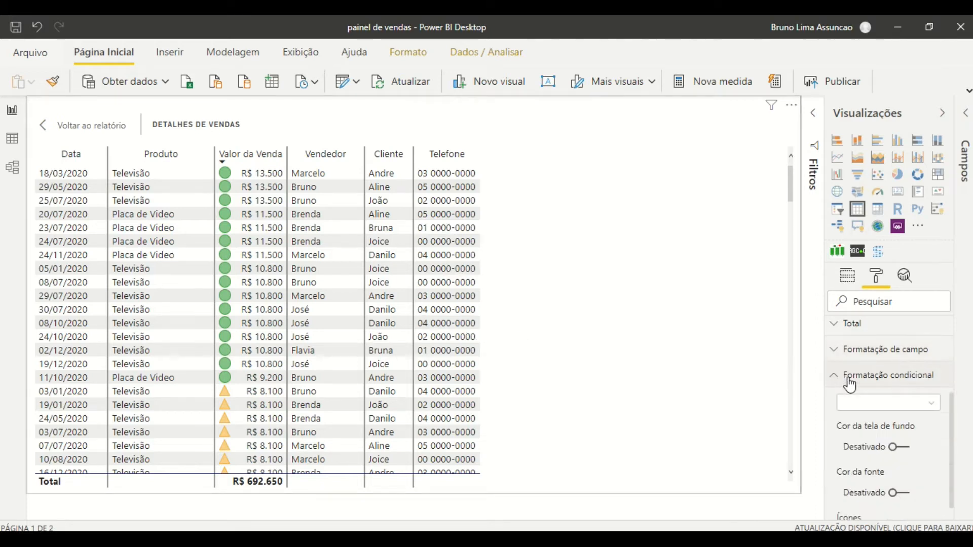
click(884, 408)
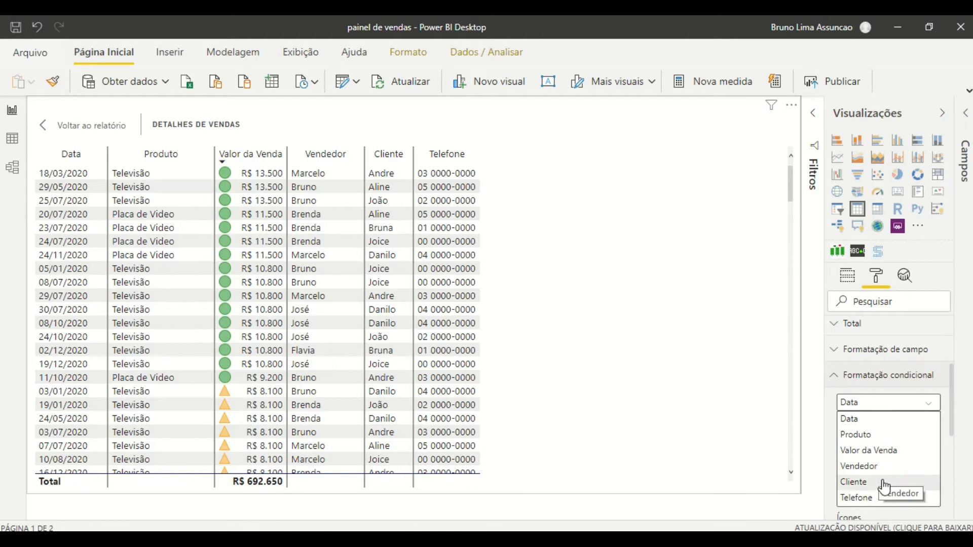
click(879, 451)
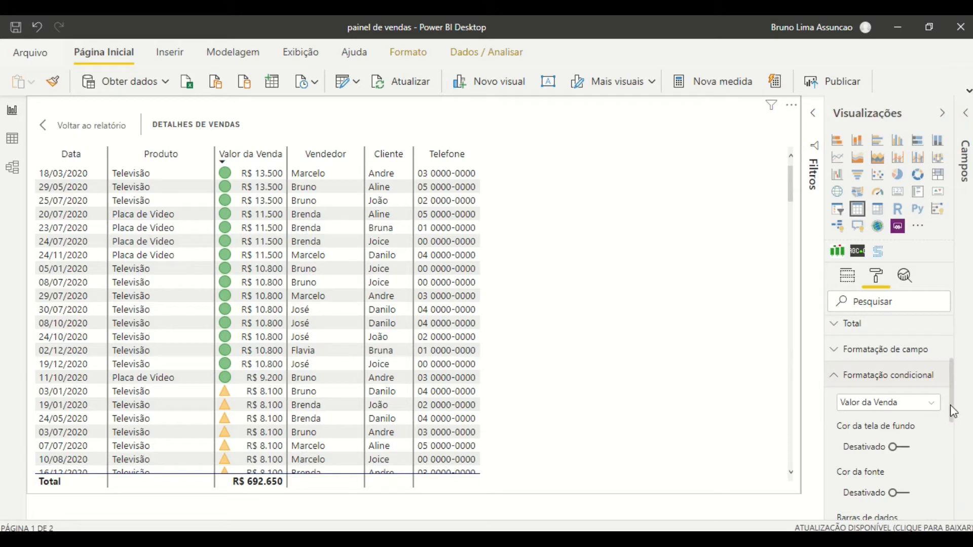
scroll(953, 412, down, 1)
drag(956, 418, 962, 437)
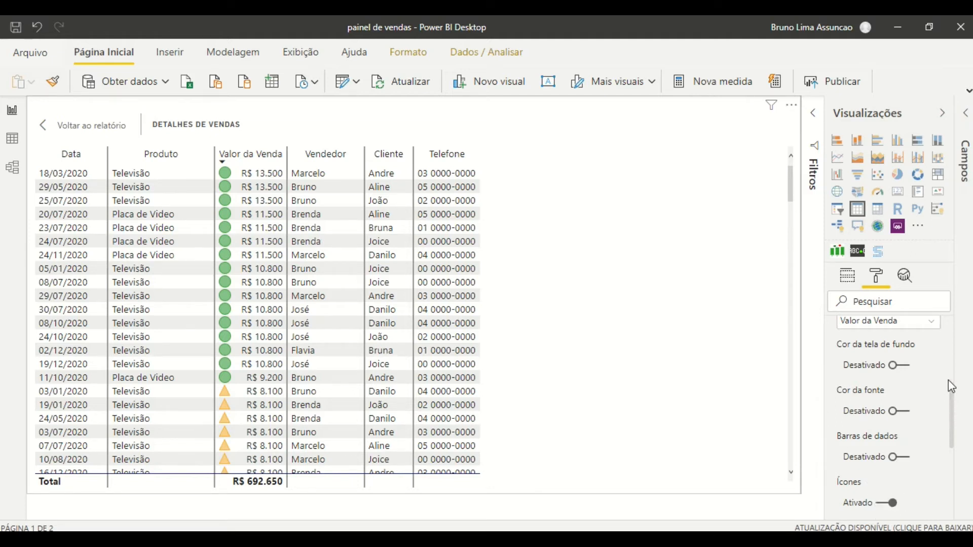
- Try formatting the background colour of Valor da Venda by Valor do campo, and switch the background colour off again
click(906, 368)
click(905, 368)
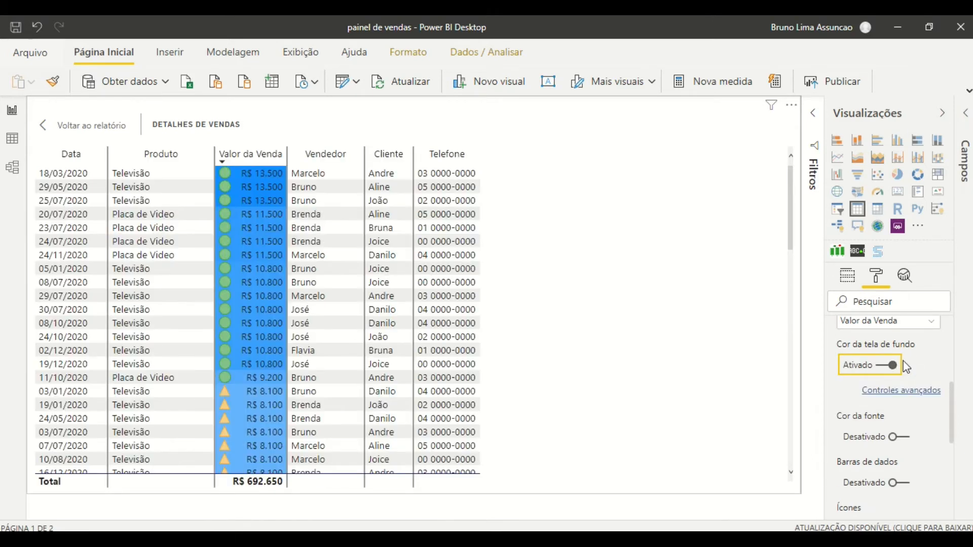
click(918, 395)
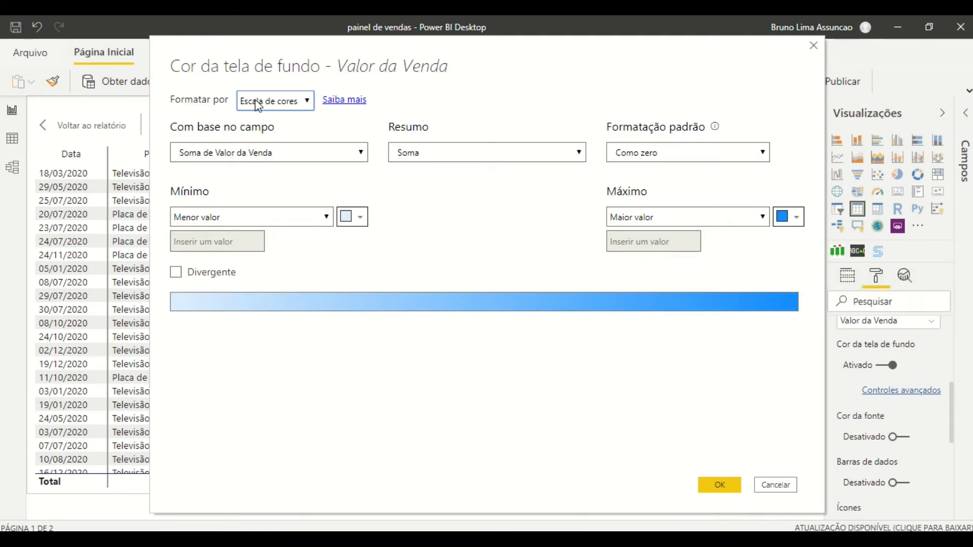
click(273, 105)
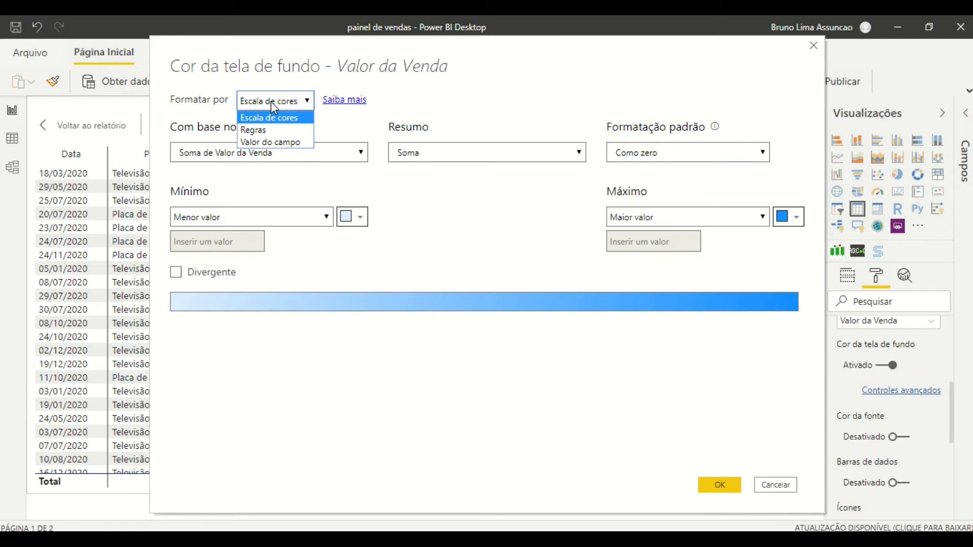
click(286, 143)
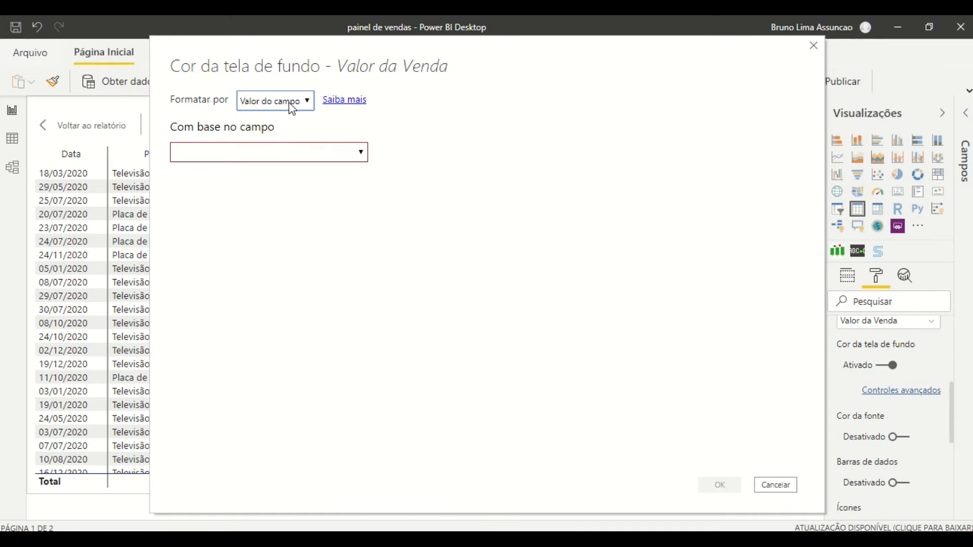
click(815, 47)
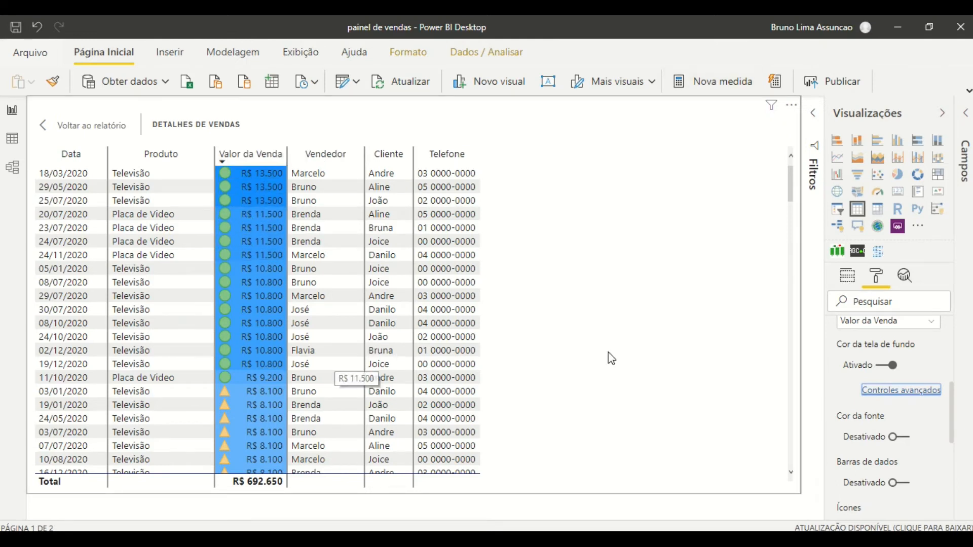
click(885, 366)
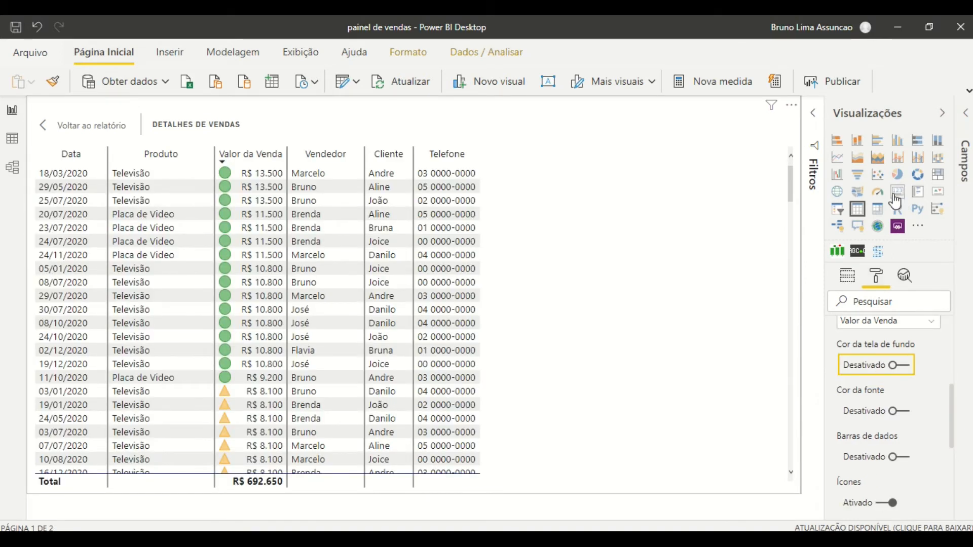
- Create a new measure in the Medidas table and name it formatacao in its formula
click(714, 90)
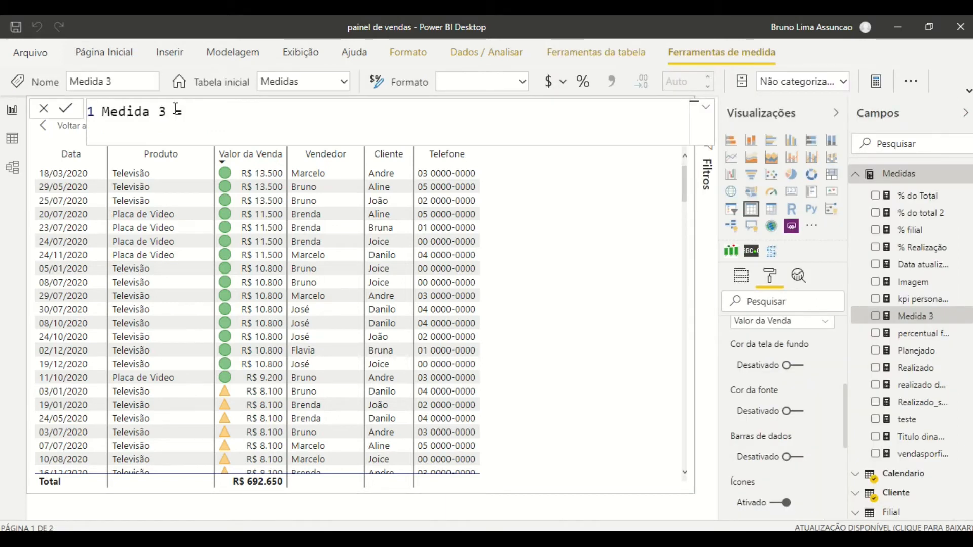
key(BackSpace)
key(BackSpace)
key(BackSpace)
key(BackSpace)
key(BackSpace)
key(BackSpace)
key(BackSpace)
key(BackSpace)
key(BackSpace)
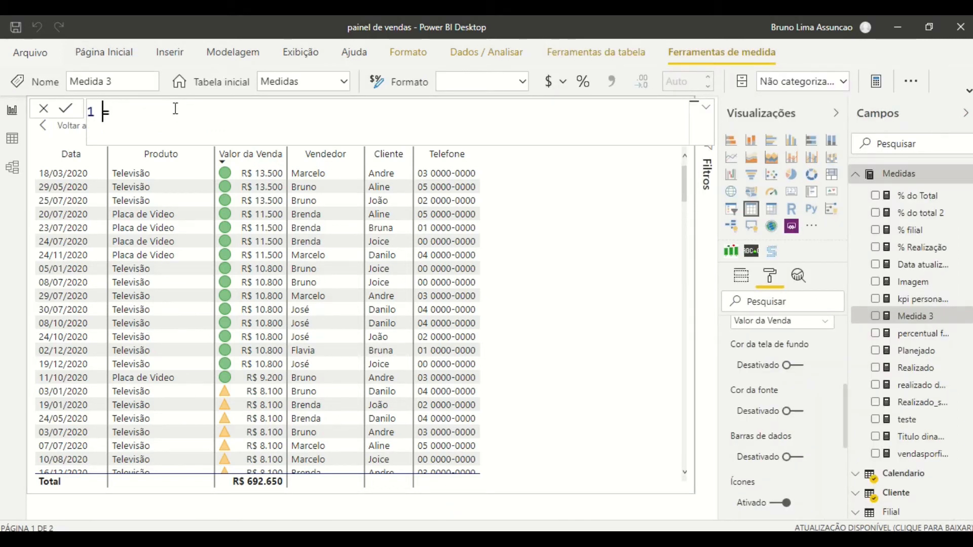
text(formataçã)
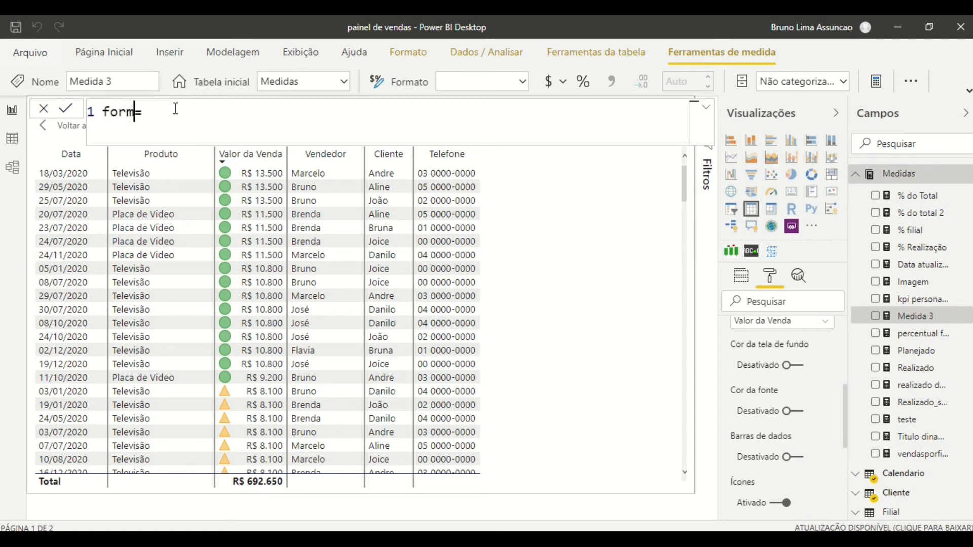
key(BackSpace)
key(BackSpace)
text(cao)
key(End)
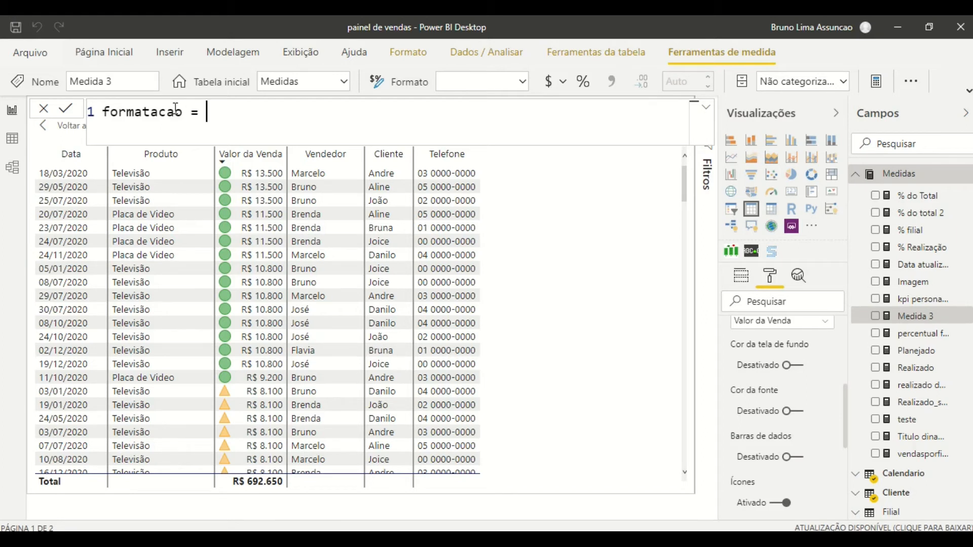
- Begin the formatacao formula with an IF function whose logical test starts with SELECTEDVALUE
text(if)
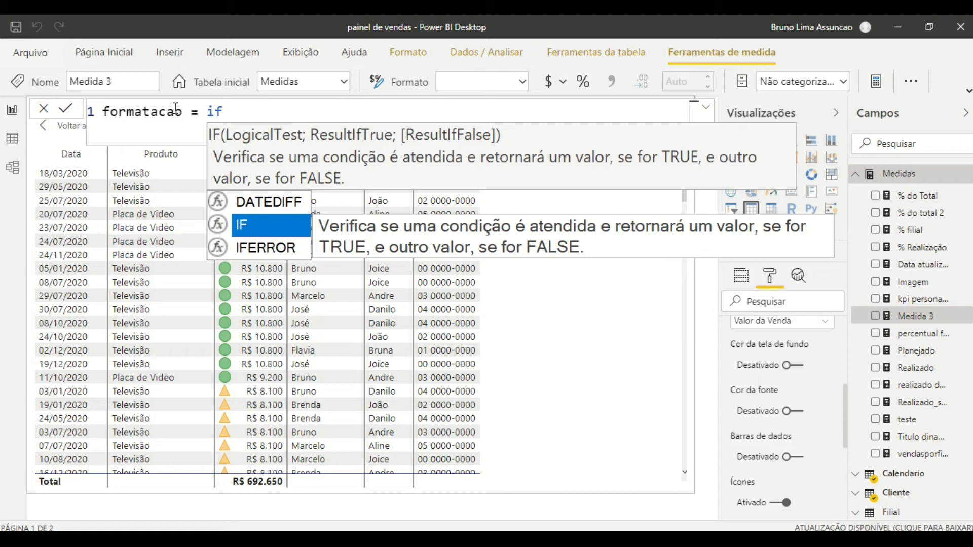
key(Tab)
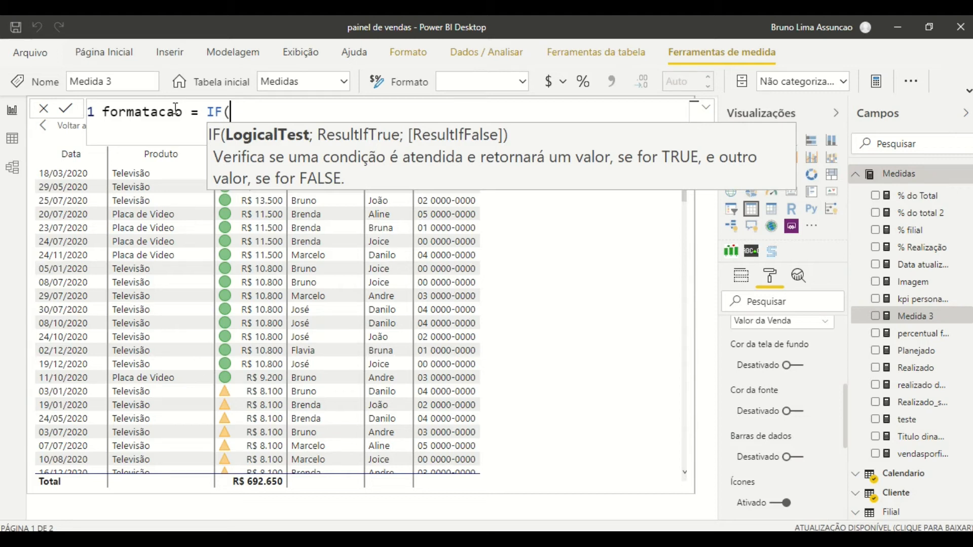
text(se)
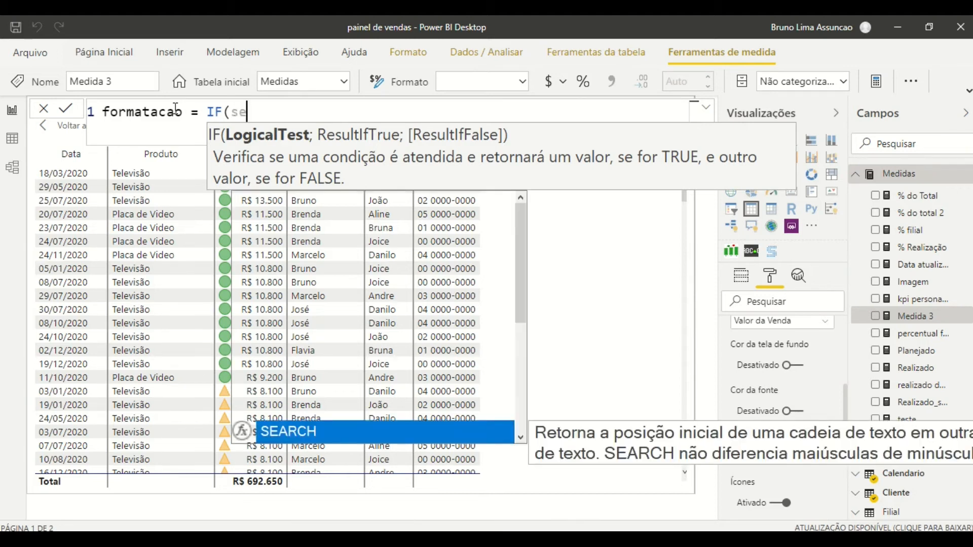
text(le)
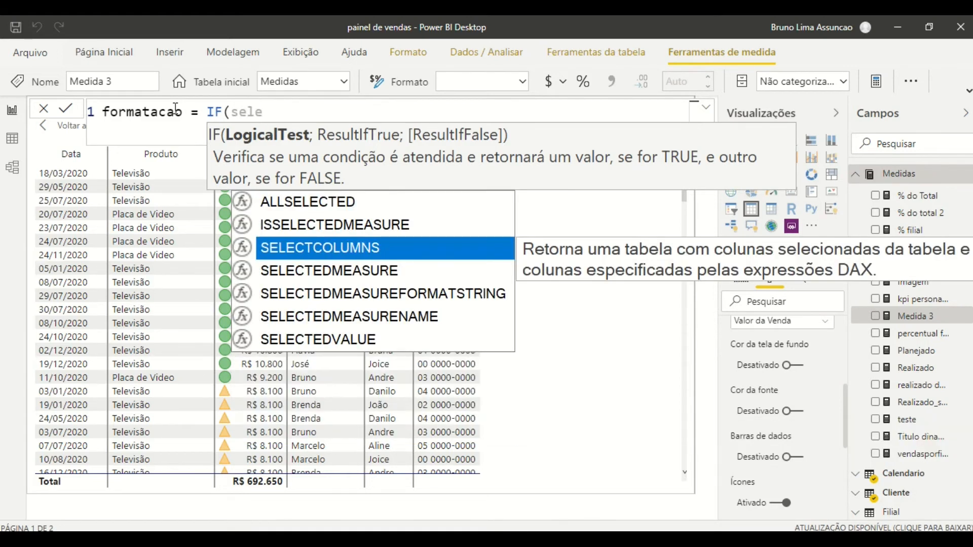
key(Down)
key(Down)
key(Down)
key(Down)
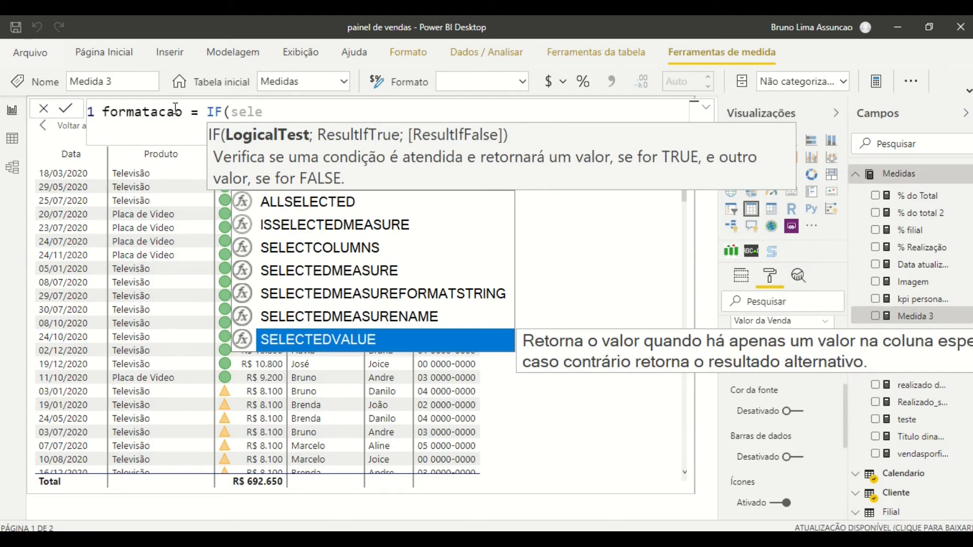
key(Tab)
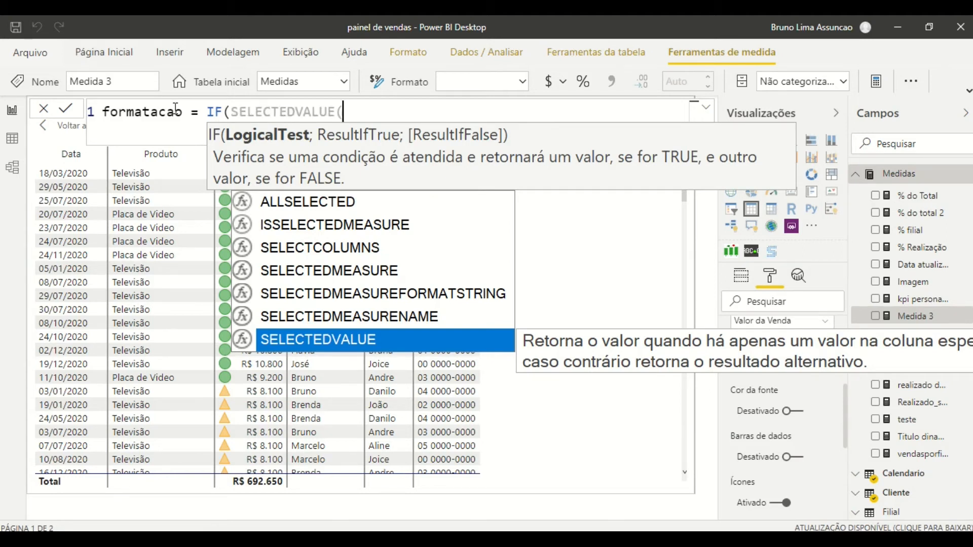
- Use the column Vendedor[Nome] as the argument of SELECTEDVALUE
text(ve)
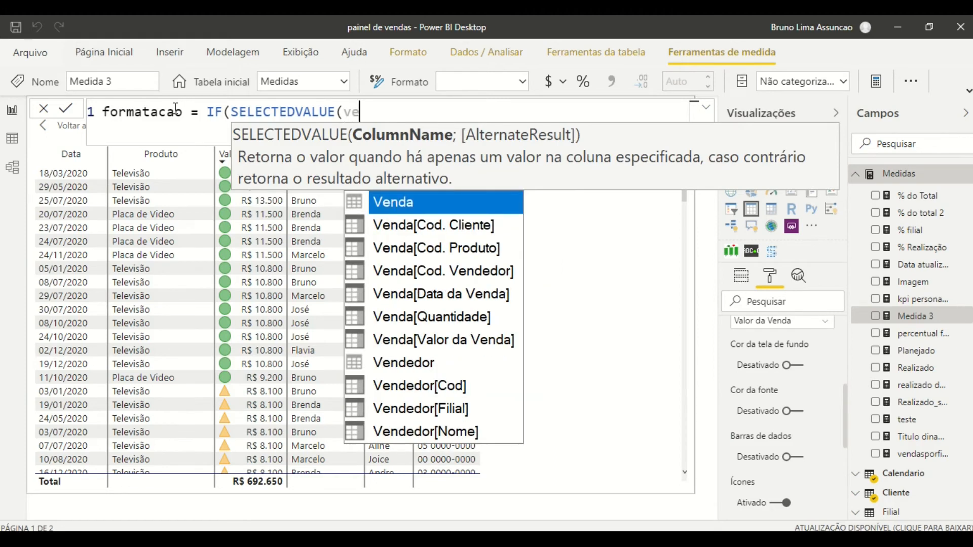
key(Down)
key(Down)
key(Down)
key(Down)
key(Down)
key(Down)
key(Down)
key(Down)
key(Down)
key(Down)
key(Tab)
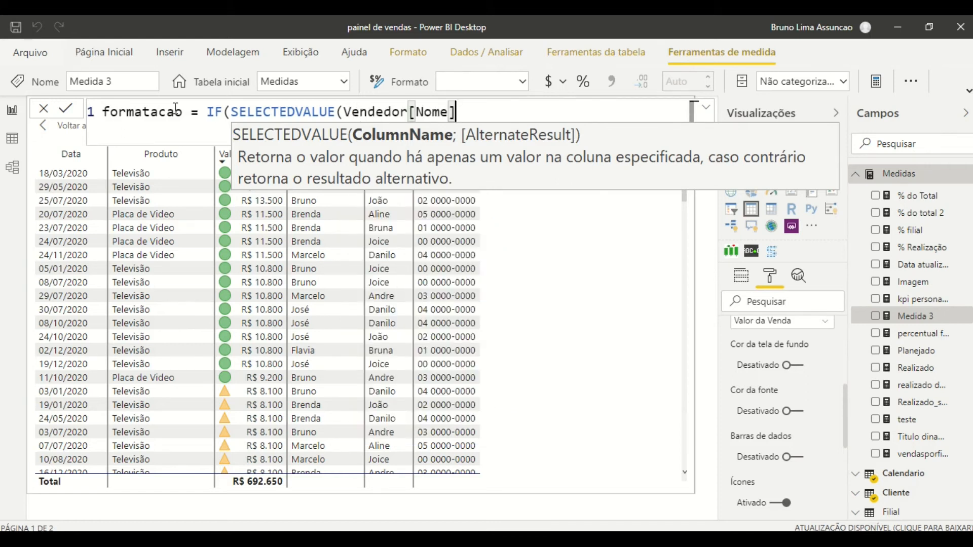
- Compare the selected value with the seller's first name in quotes, closing the SELECTEDVALUE parenthesis before the equals sign
text(=")
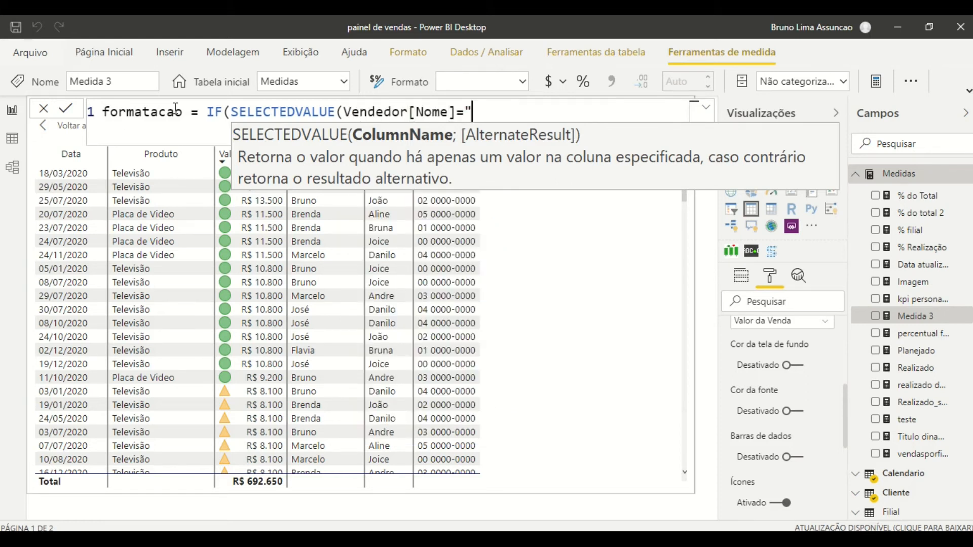
text(Bruno";)
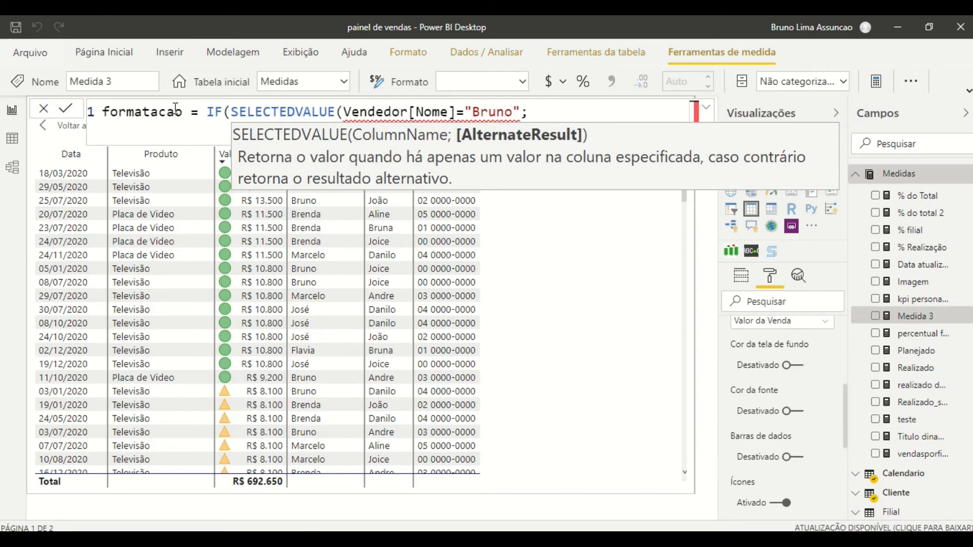
key(BackSpace)
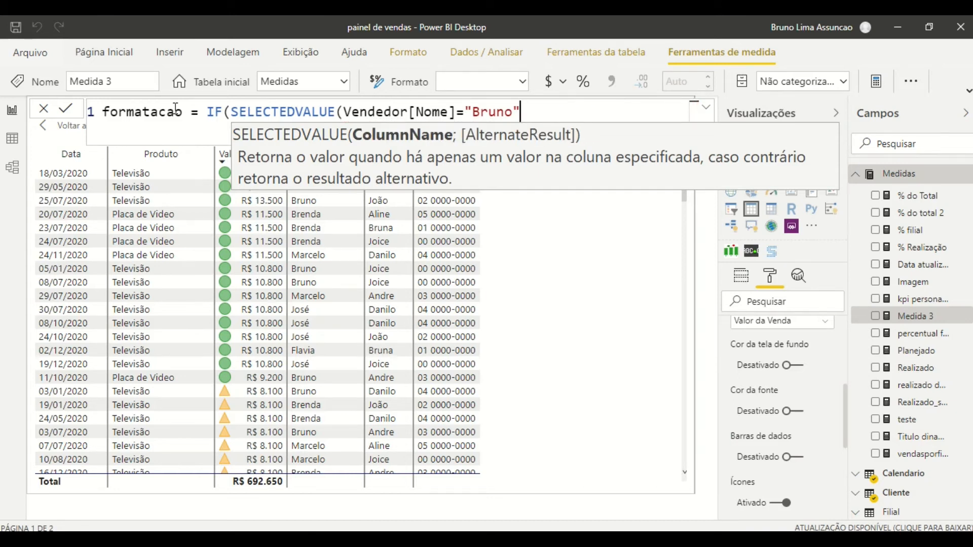
key(Left)
key(Left)
key(Left)
key(Left)
key(Left)
key(Left)
key(Left)
key(Left)
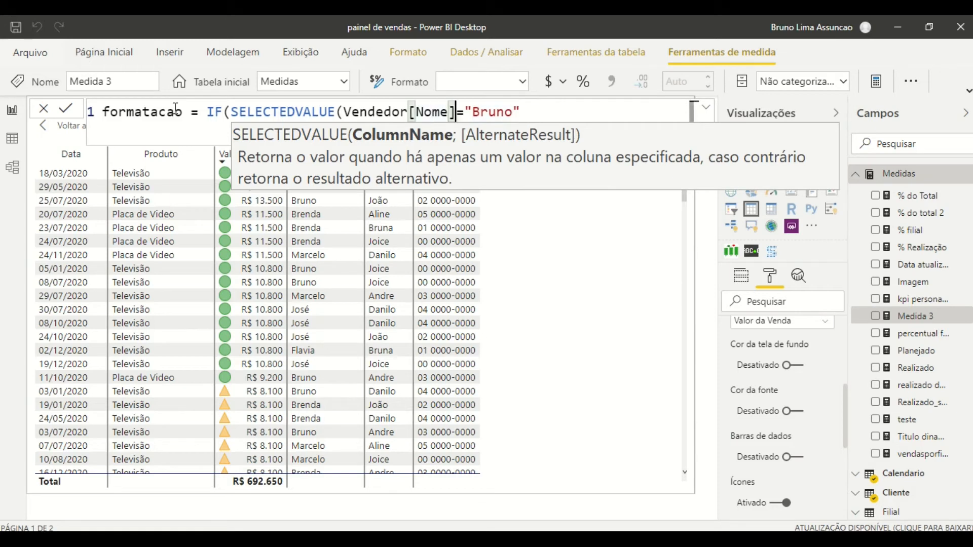
text())
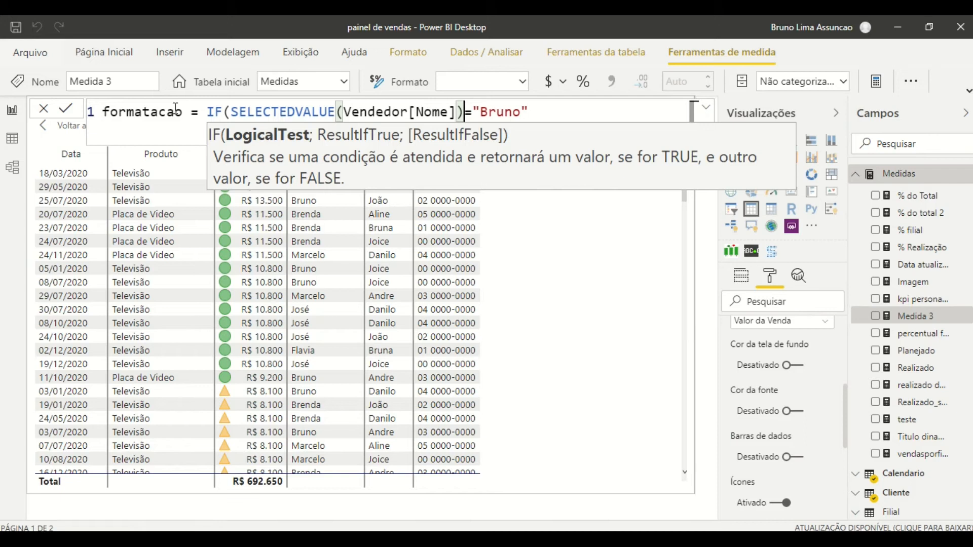
- Return the color code "#C00000" when the formatacao condition is true, followed by a semicolon for the next IF argument
key(Right)
key(Right)
key(Right)
key(Right)
key(Right)
key(Right)
key(Right)
key(Right)
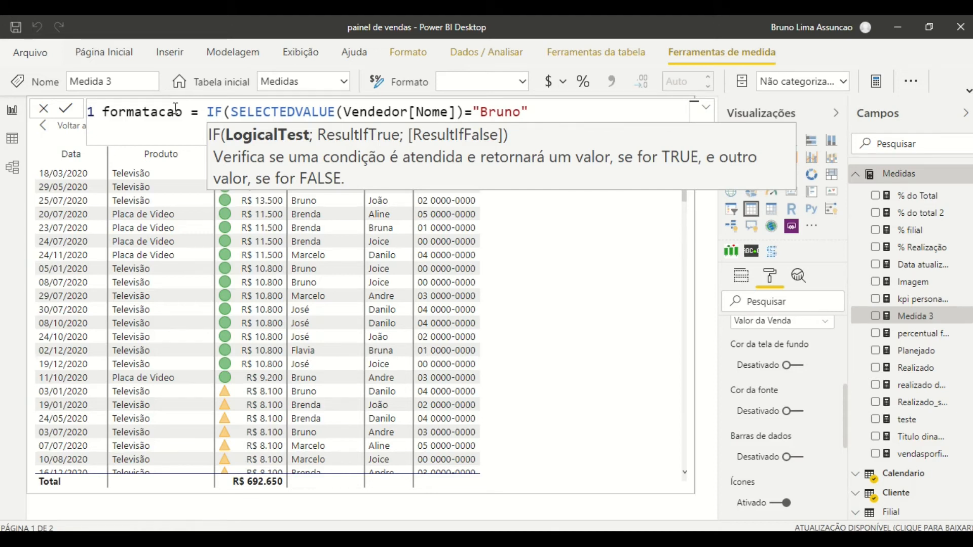
text(;")
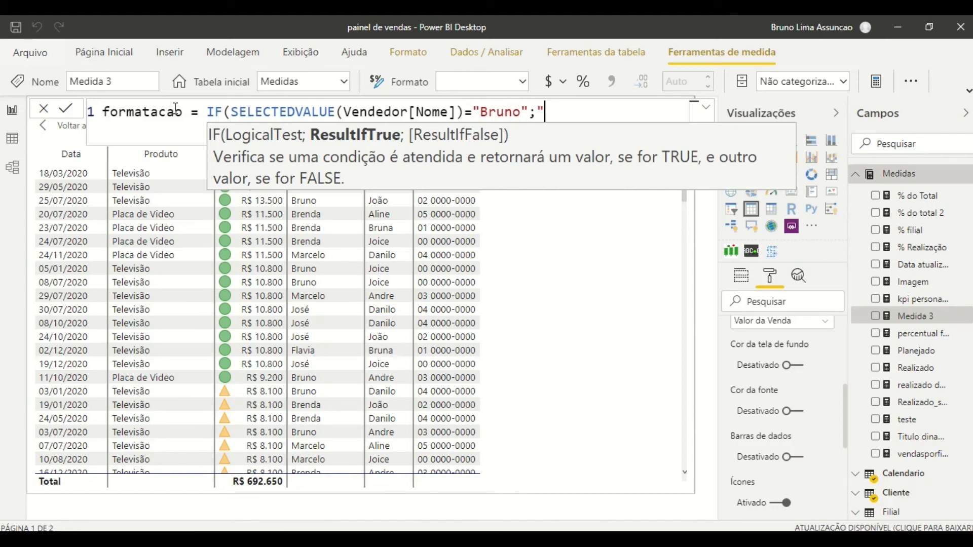
text(#C00000")
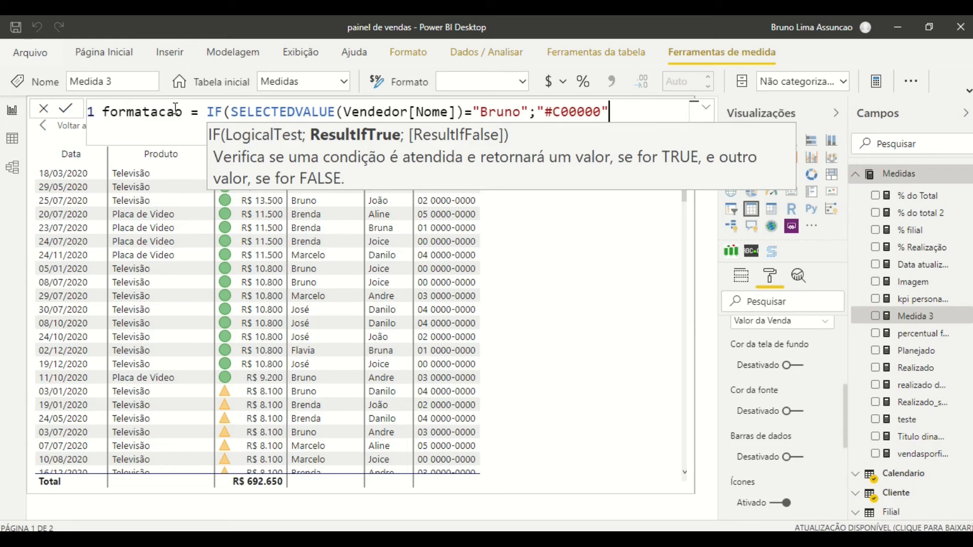
text(;)
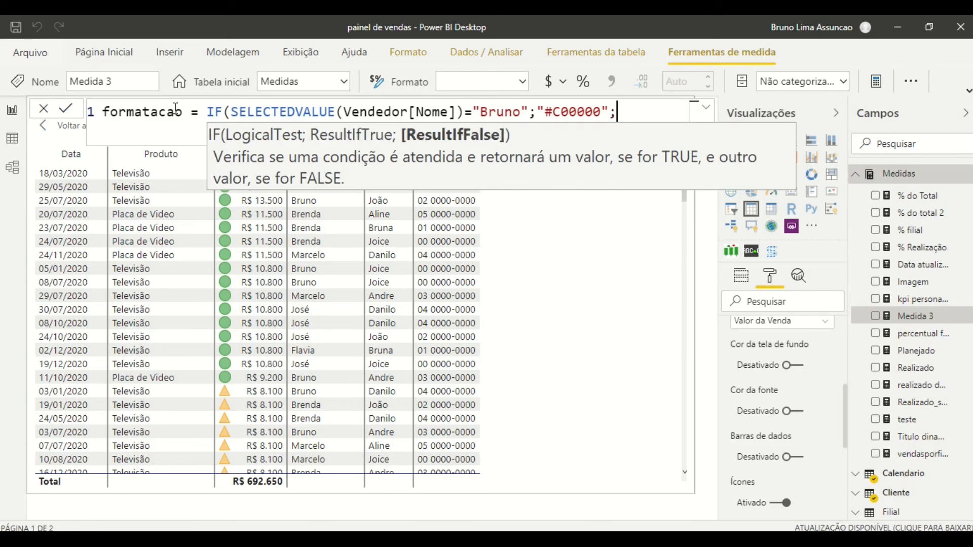
- Start a nested IF on an indented second line of the formula as the result when the first condition is false
key(shift+Return)
key(Tab)
key(Tab)
key(BackSpace)
key(BackSpace)
key(BackSpace)
key(BackSpace)
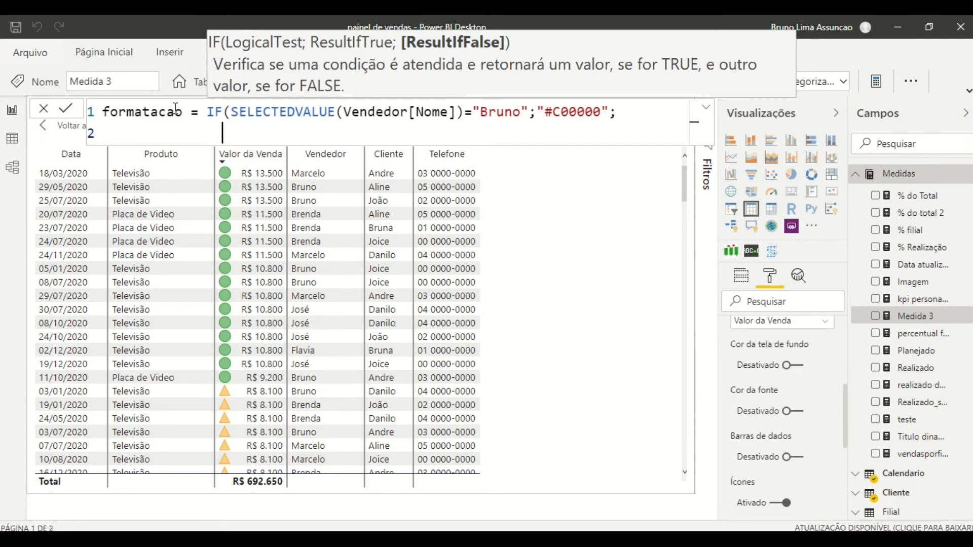
key(Tab)
text(IF()
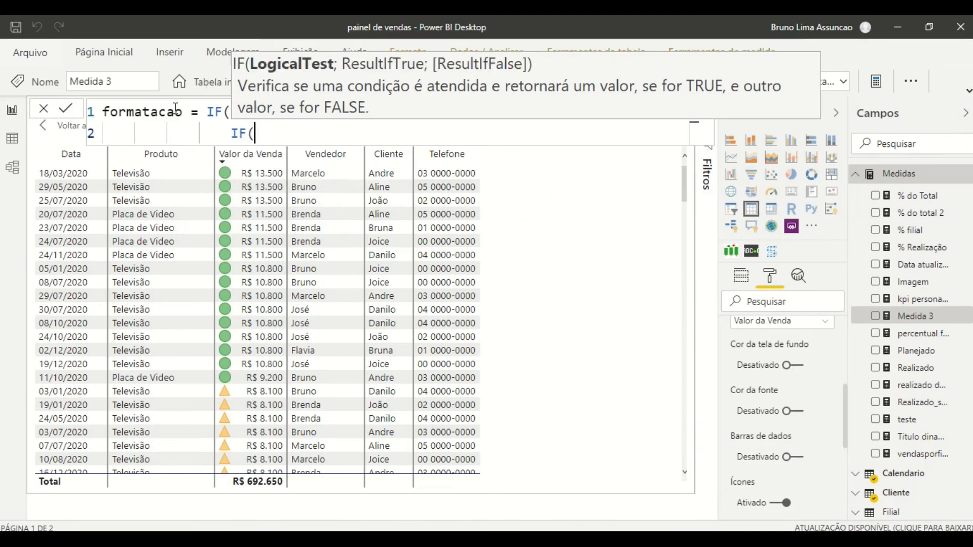
- Use SELECTEDVALUE of the column Vendedor[Nome] as the start of the nested IF's logical test
text(SELE)
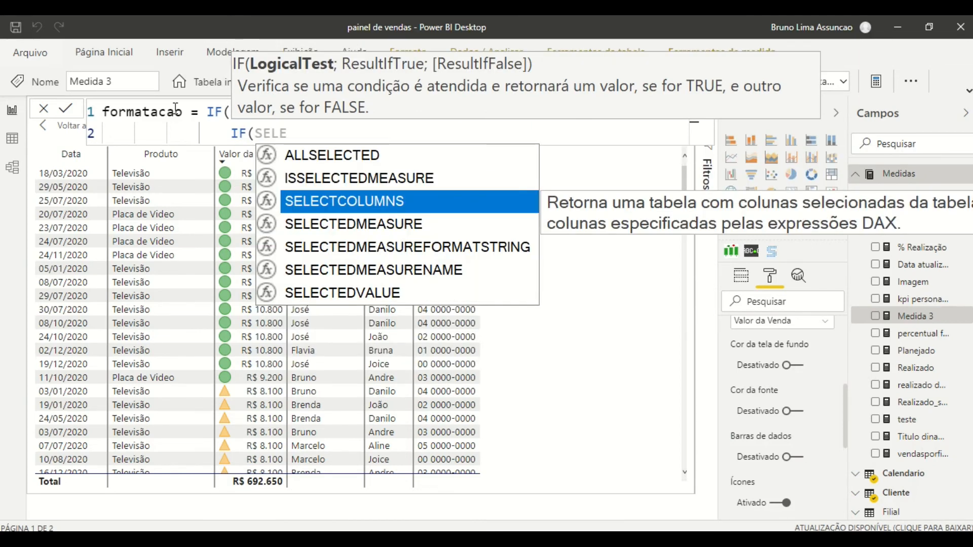
key(Down)
key(Down)
key(Down)
key(Down)
key(Tab)
text(VEN)
key(Down)
key(Down)
key(Down)
key(Down)
key(Down)
key(Down)
key(Down)
key(Down)
key(Down)
key(Down)
key(Tab)
- Compare the nested SELECTEDVALUE with the second seller's first name in quotes, ending the logical test with a semicolon
text()="Br)
key(BackSpace)
key(BackSpace)
text(Brenda)
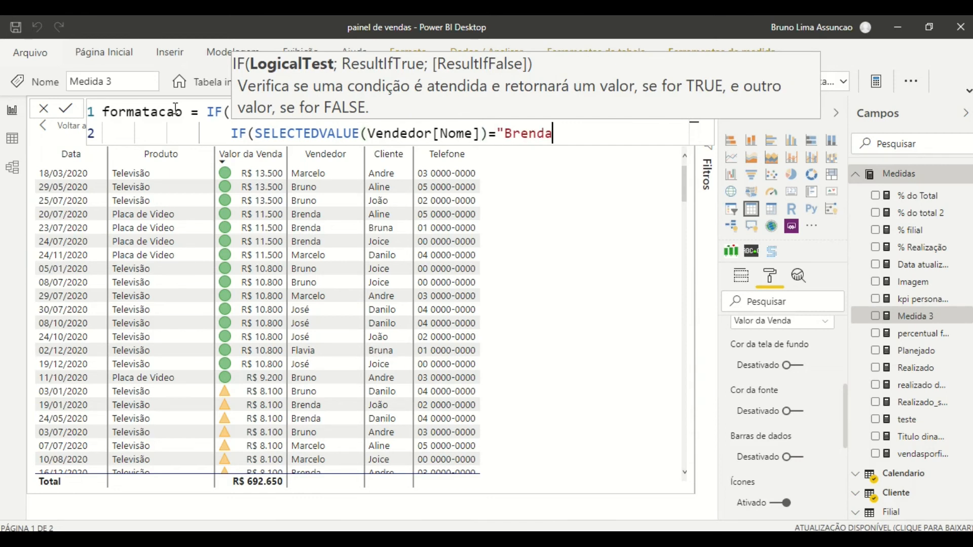
text(";)
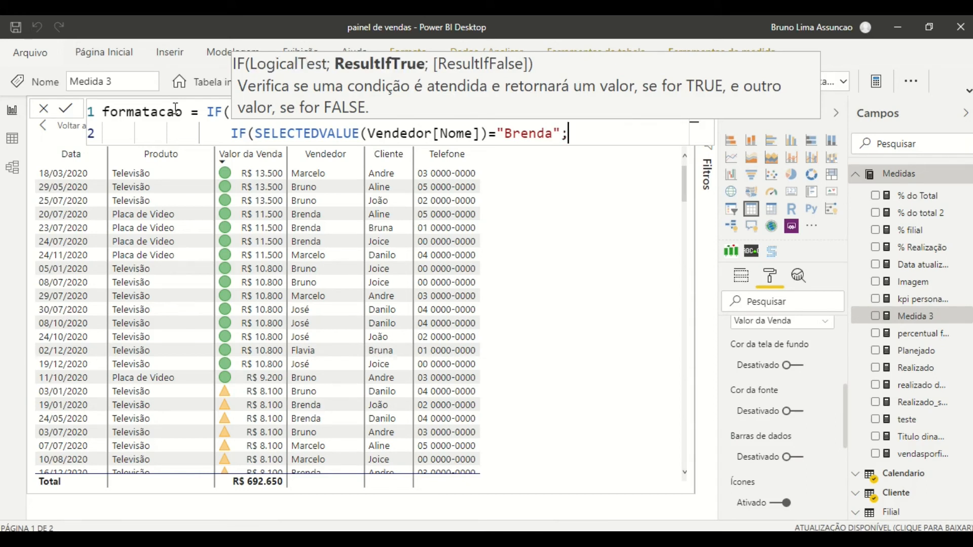
- Return "#228b22" as the nested IF's true result, close both IF functions and commit the formatacao measure
text(")
text(#228b22)
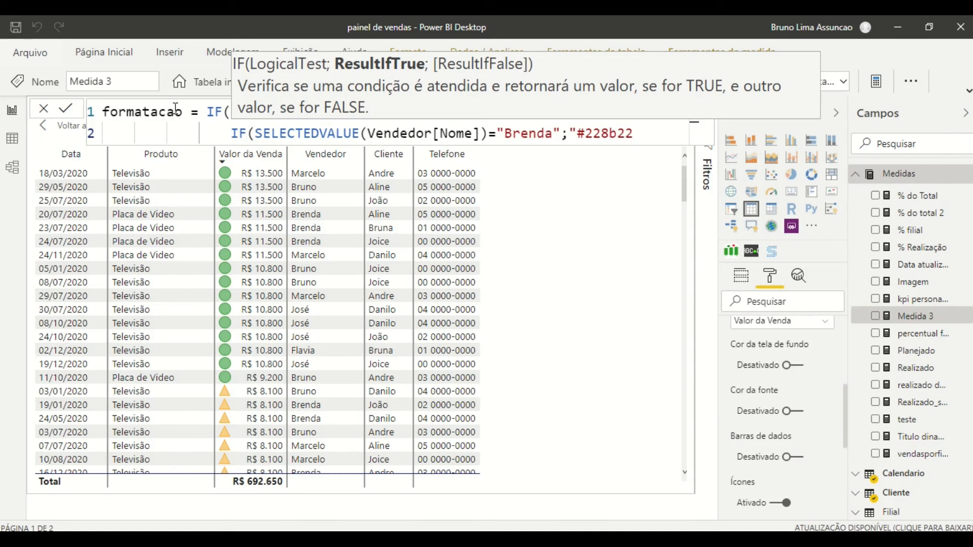
text("))
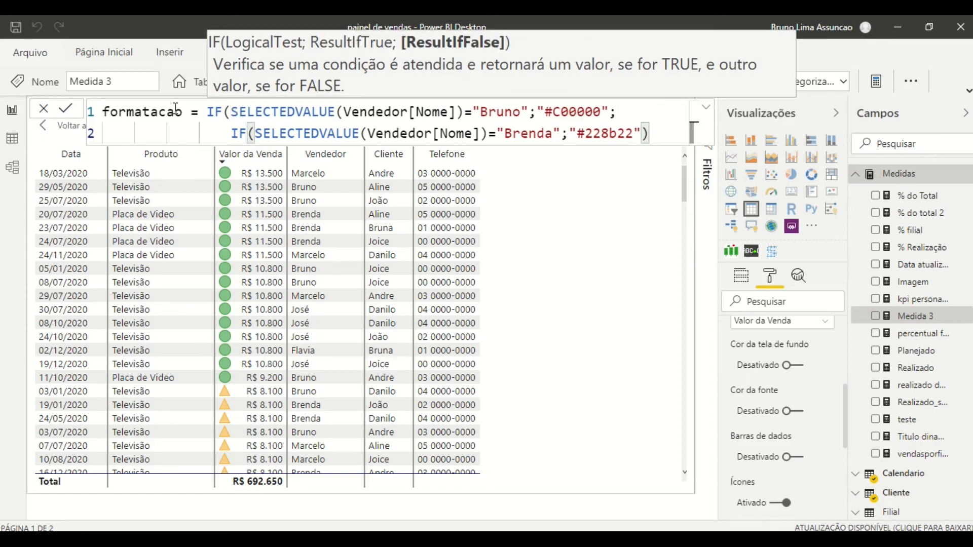
text())
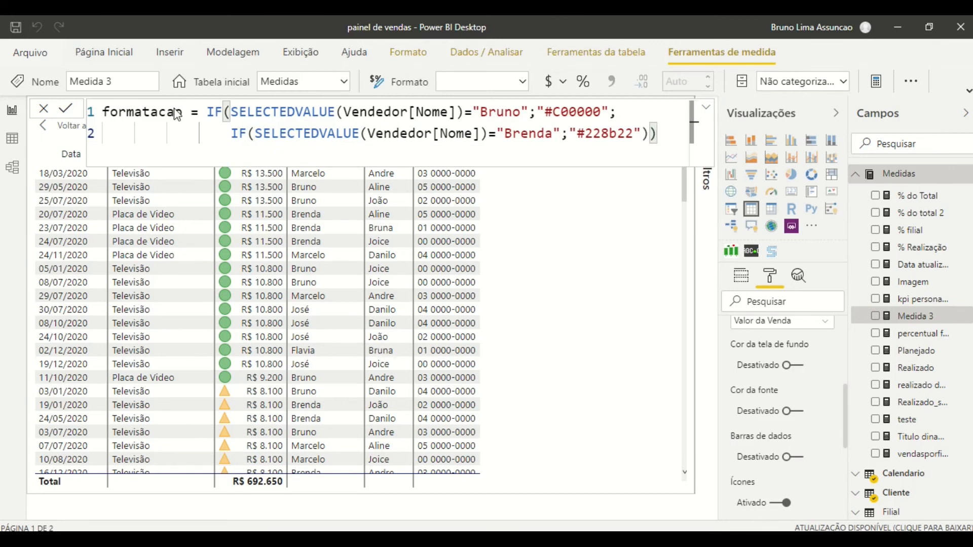
key(Return)
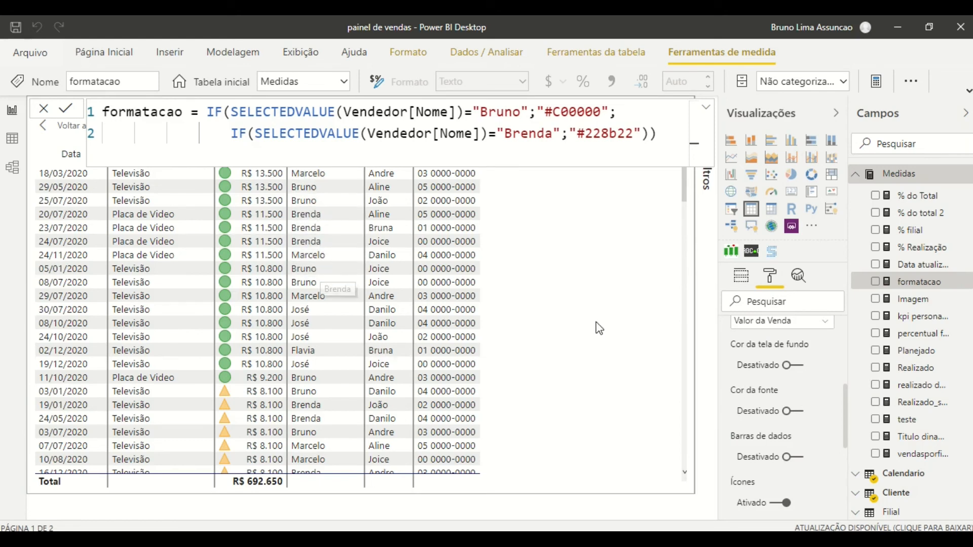
- Turn on background color (Cor da tela de fundo) conditional formatting for the Vendedor column and open its advanced settings
click(762, 324)
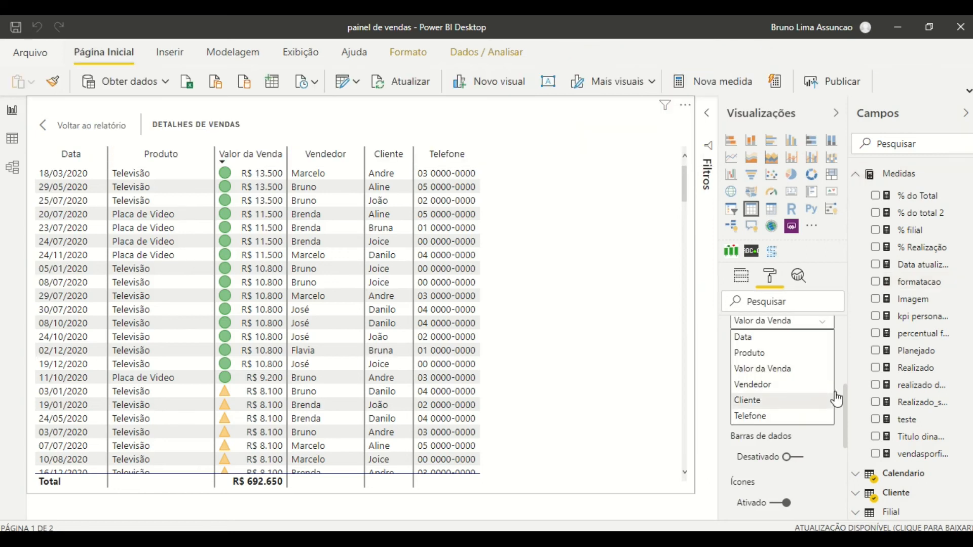
click(775, 385)
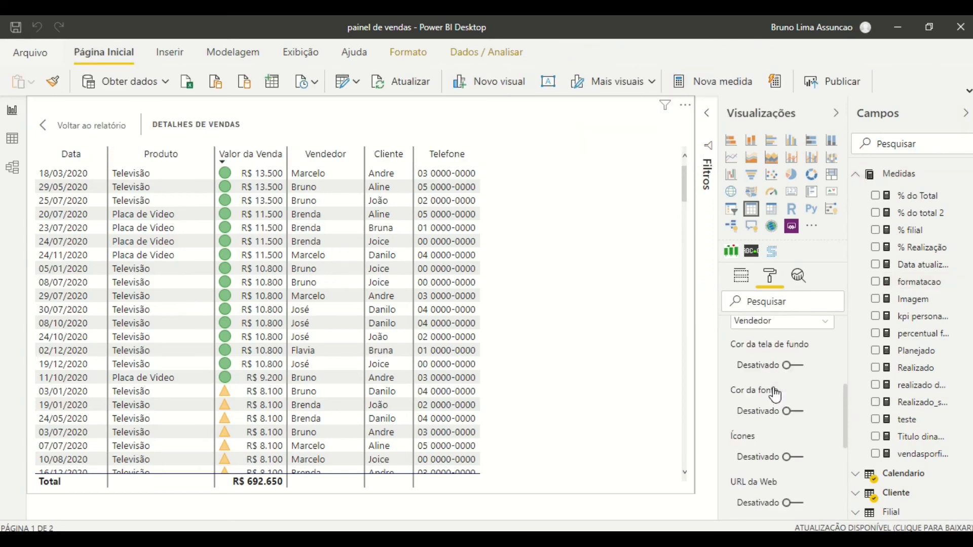
click(800, 366)
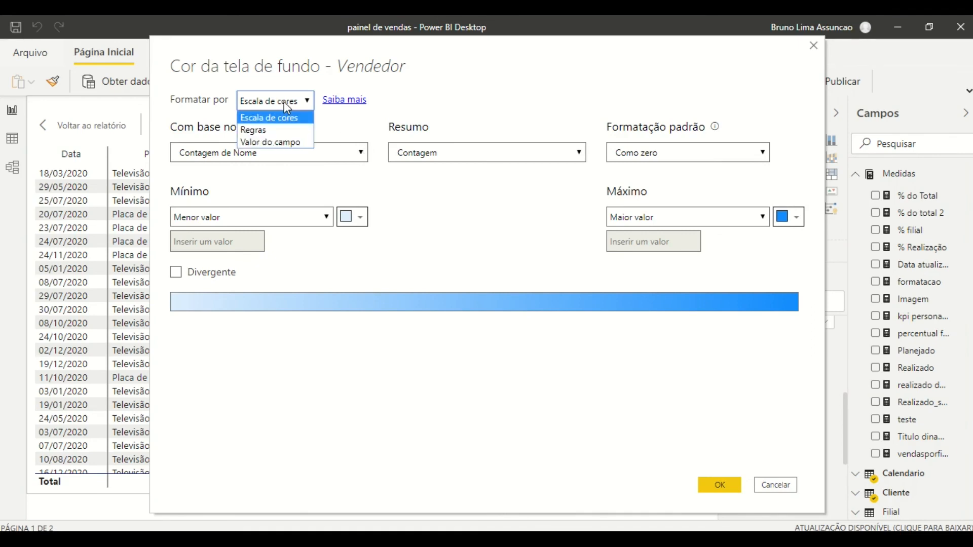
- Format the Vendedor background by Valor do campo, based on the formatacao measure from Medidas, and apply it
click(281, 144)
click(309, 152)
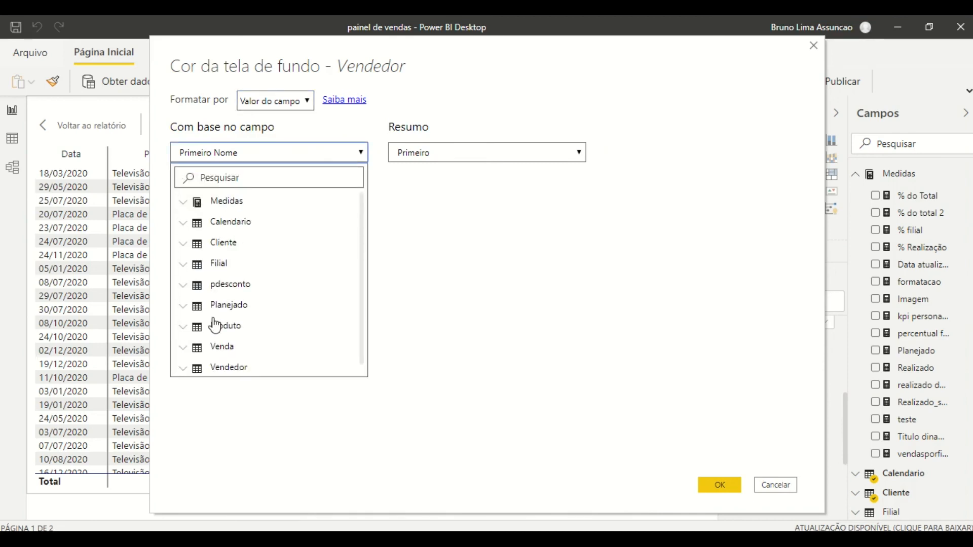
click(229, 202)
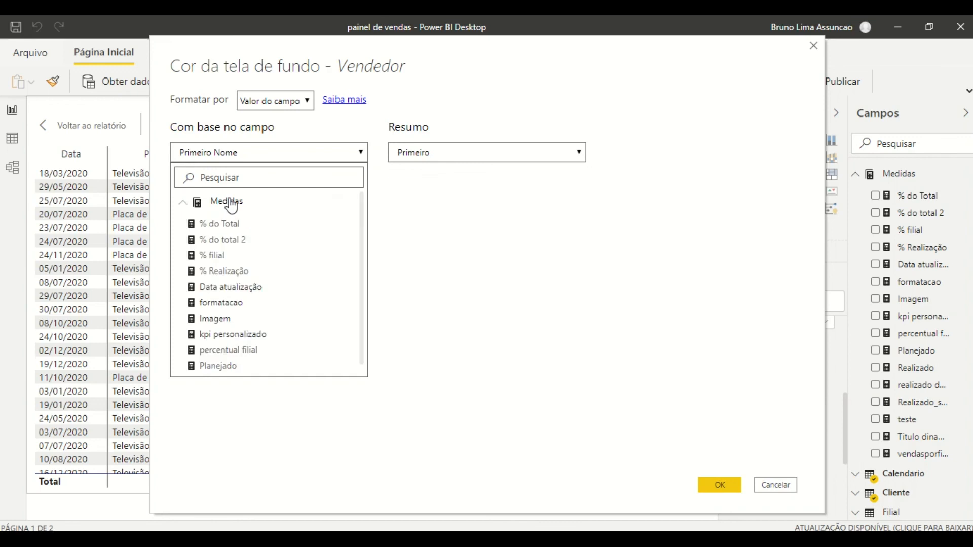
click(232, 304)
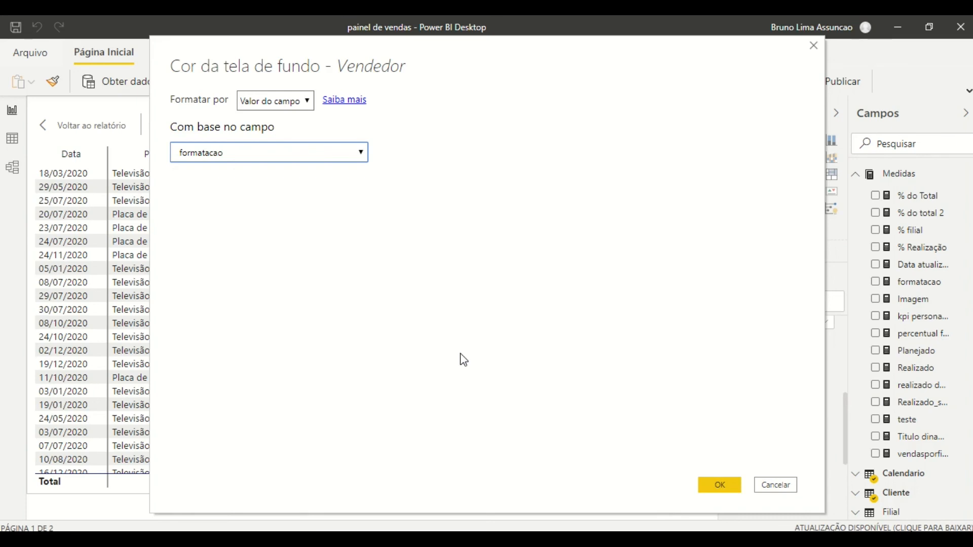
click(726, 485)
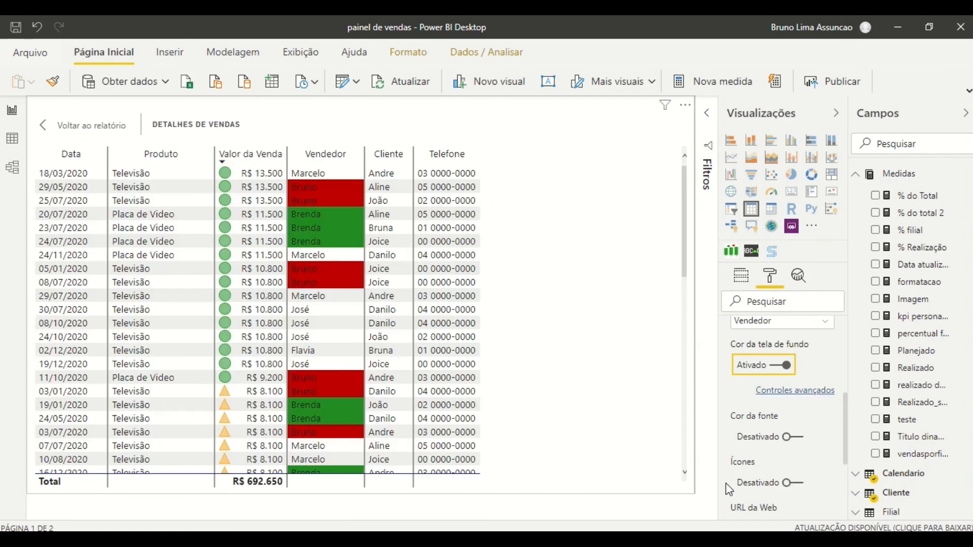